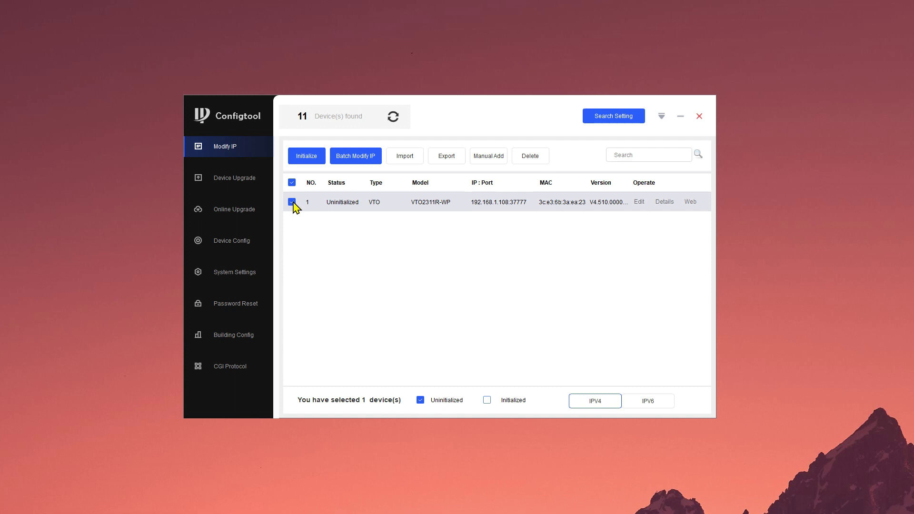
# Start initializing the selected VTO2311R-WP device and proceed to its password setup
pyautogui.click(307, 157)
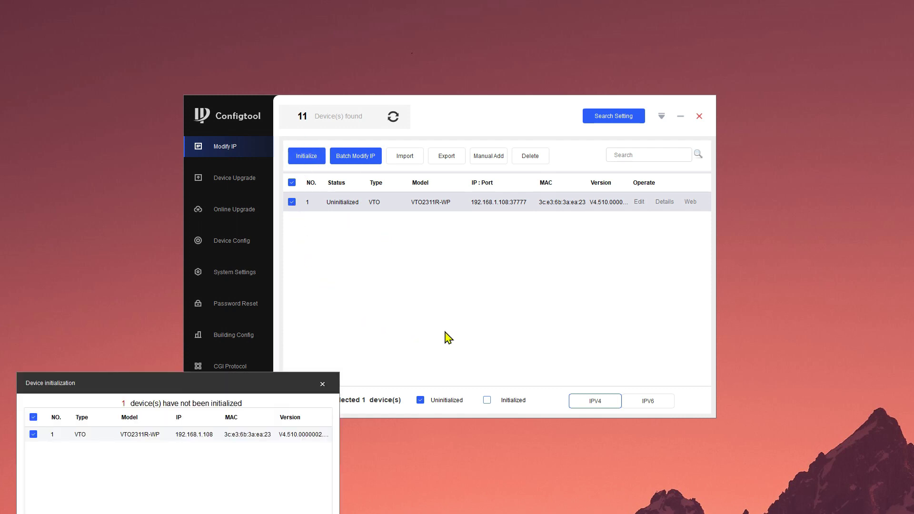
pyautogui.moveTo(225, 383); pyautogui.dragTo(543, 224)
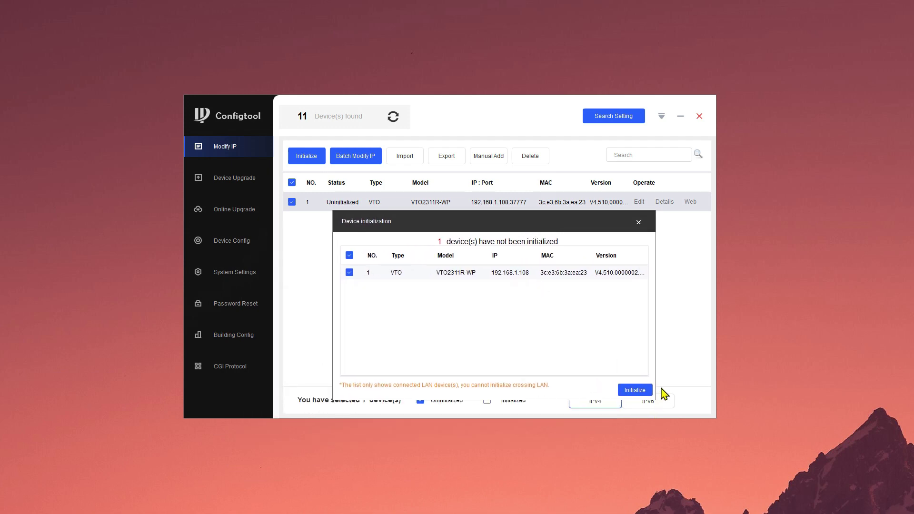
pyautogui.click(635, 391)
pyautogui.moveTo(222, 368); pyautogui.dragTo(514, 189)
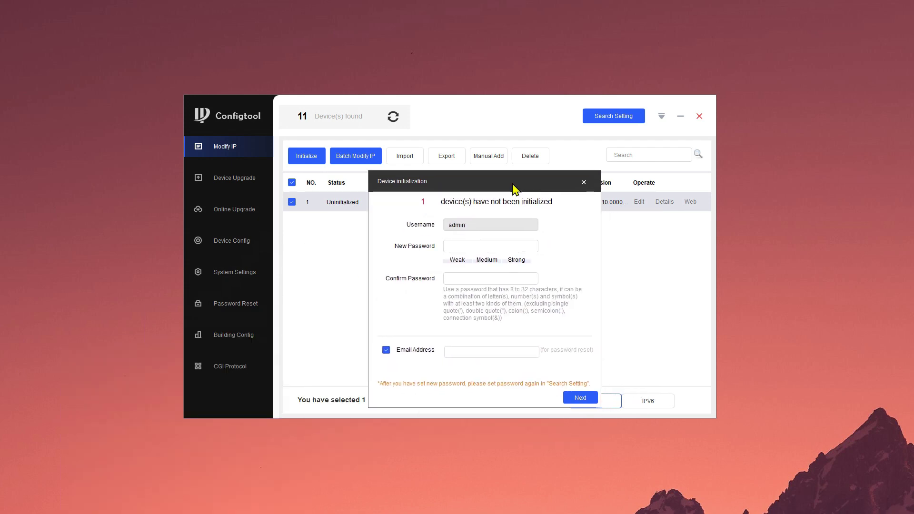
# Enter and confirm the new device password, fill in the password-reset email address, and complete the device initialization
pyautogui.click(461, 247)
pyautogui.write('*******************')
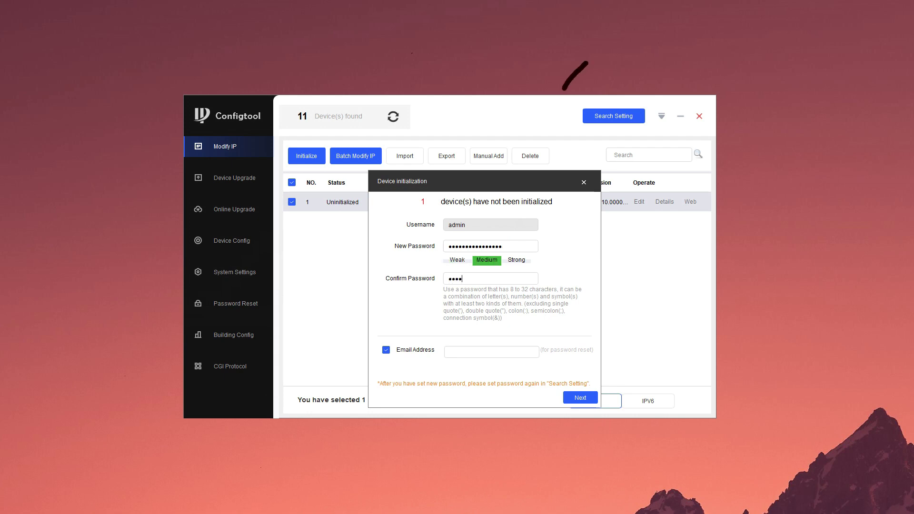
pyautogui.write('***********')
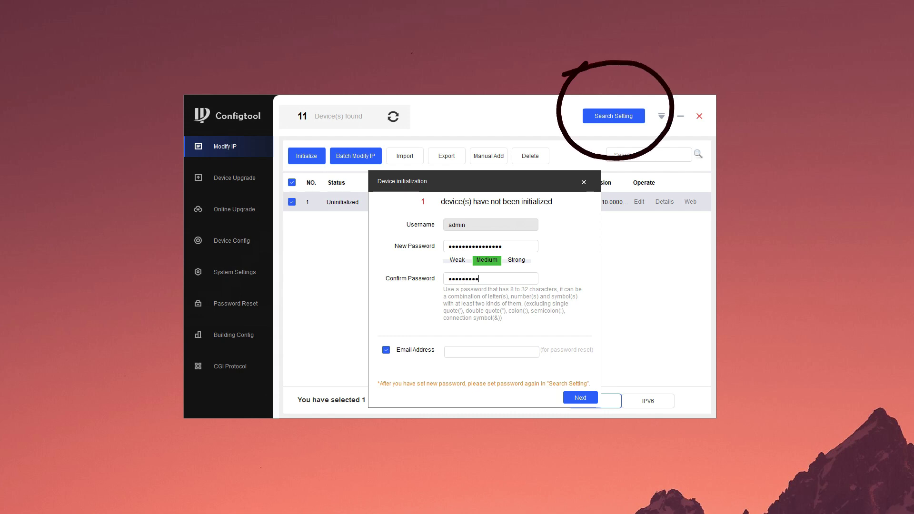
pyautogui.write('*')
pyautogui.click(467, 355)
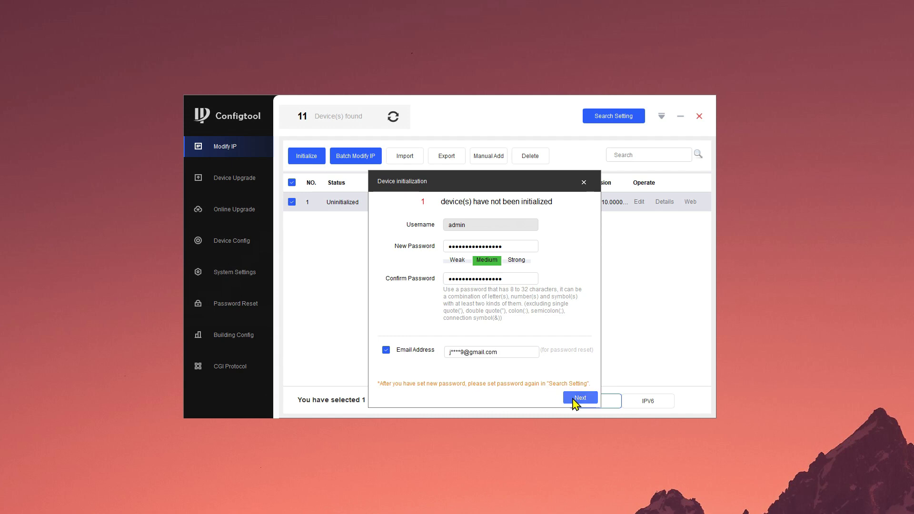
pyautogui.click(576, 397)
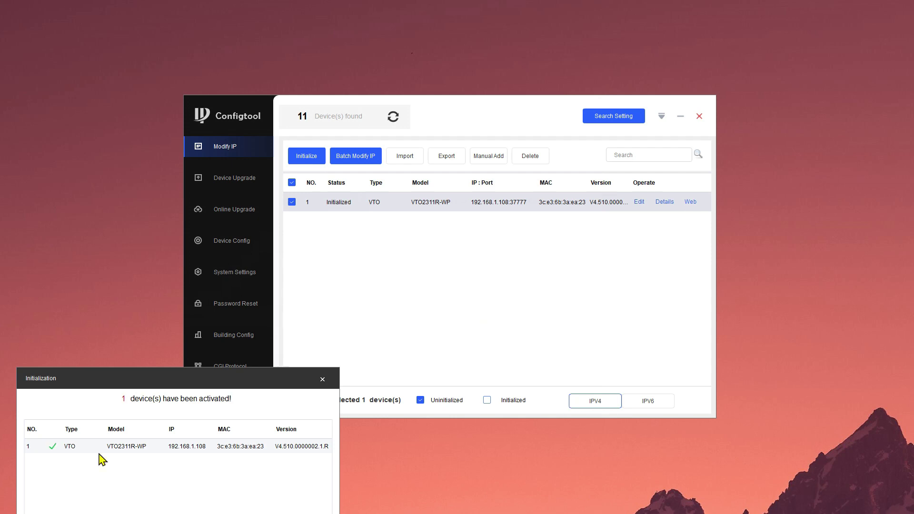
pyautogui.moveTo(248, 401); pyautogui.dragTo(536, 189)
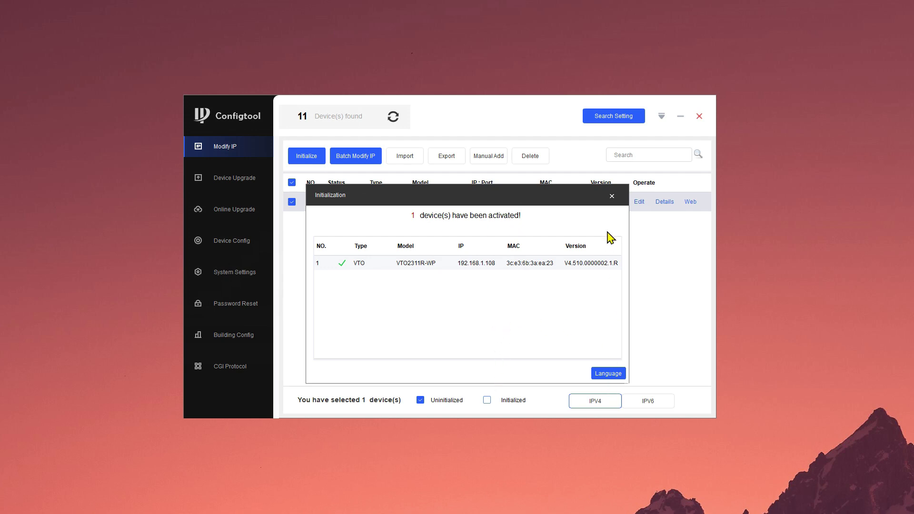
pyautogui.click(612, 198)
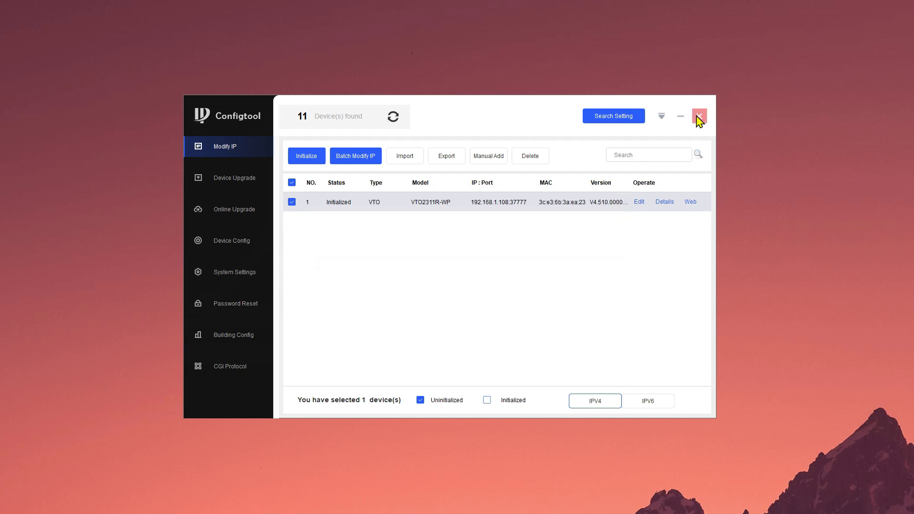
# Open the VTO2311R-WP's web interface in the browser and log in with the saved username and password
pyautogui.click(690, 202)
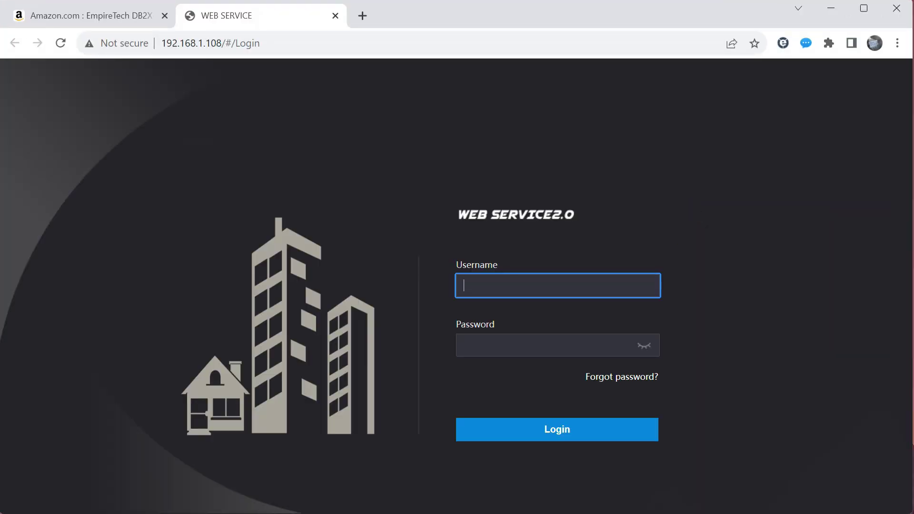
pyautogui.write('a')
pyautogui.press('Down')
pyautogui.press('Return')
pyautogui.press('Return')
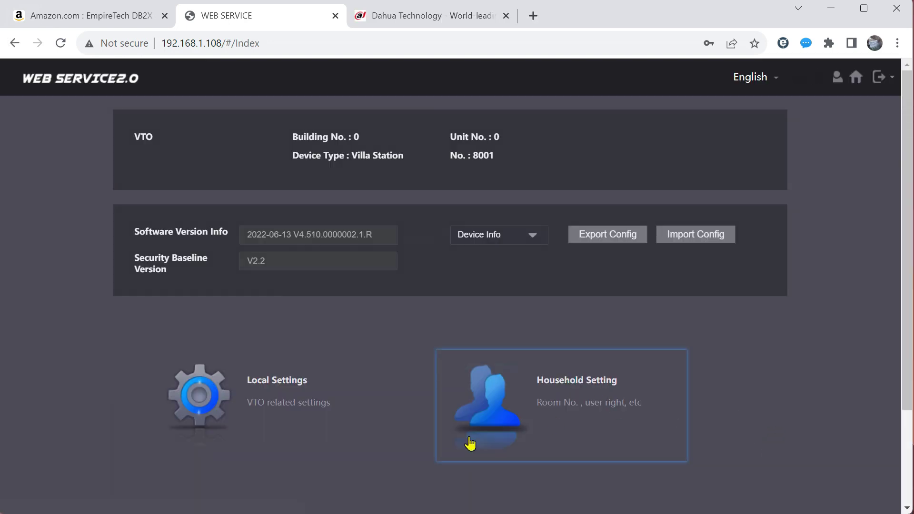
# Set the device name to Back Door in the local device properties
pyautogui.click(301, 394)
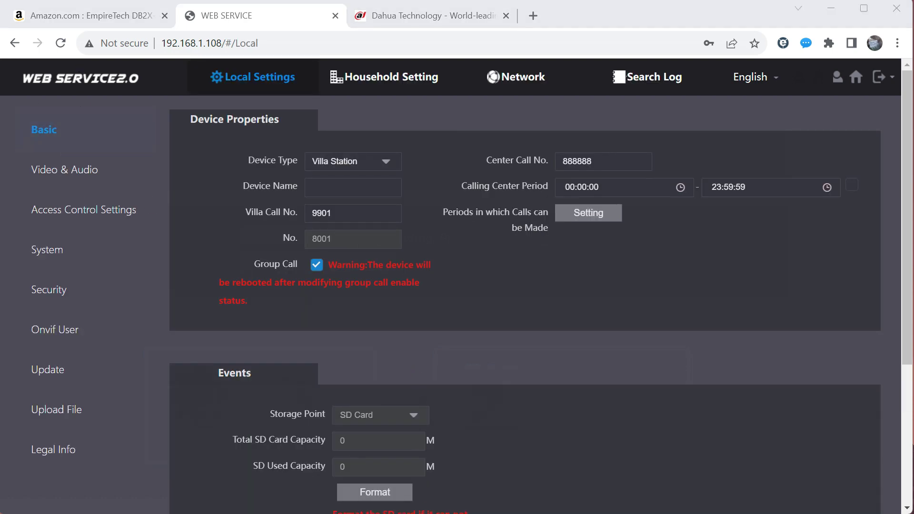
pyautogui.click(343, 187)
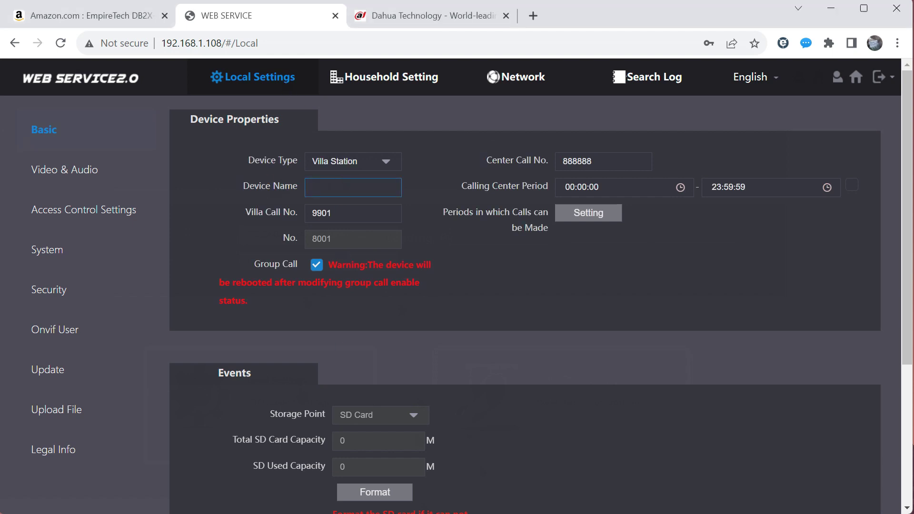
pyautogui.write('Back Door')
# Turn on Auto Capture (Calling), Upload Video Messages and Auto Recording(Call) for events, and save the basic settings
pyautogui.scroll(-2, 445, 375)
pyautogui.scroll(-3, 590, 350)
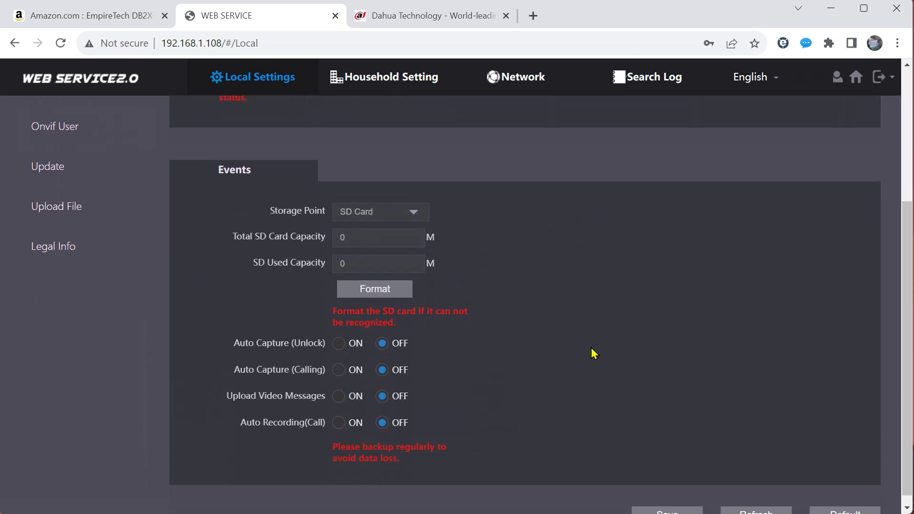
pyautogui.scroll(-1, 591, 348)
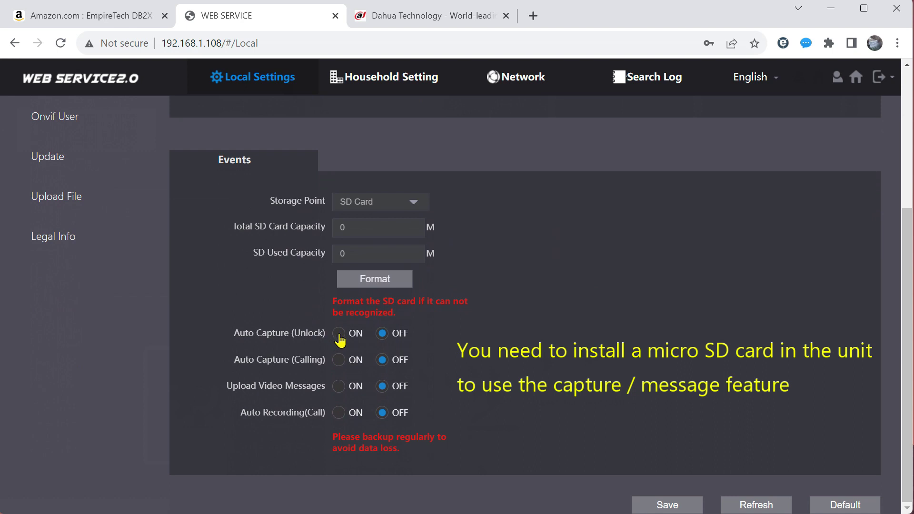
pyautogui.click(339, 360)
pyautogui.click(338, 387)
pyautogui.click(338, 413)
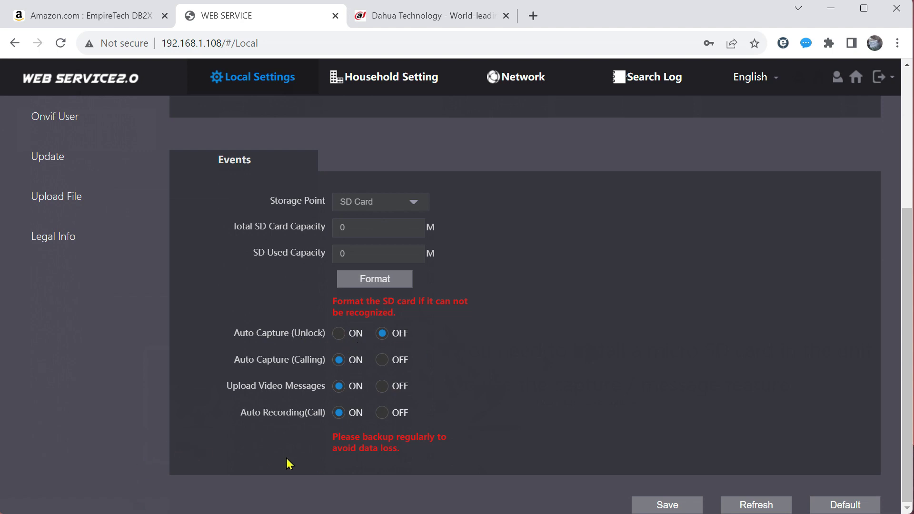
pyautogui.click(648, 507)
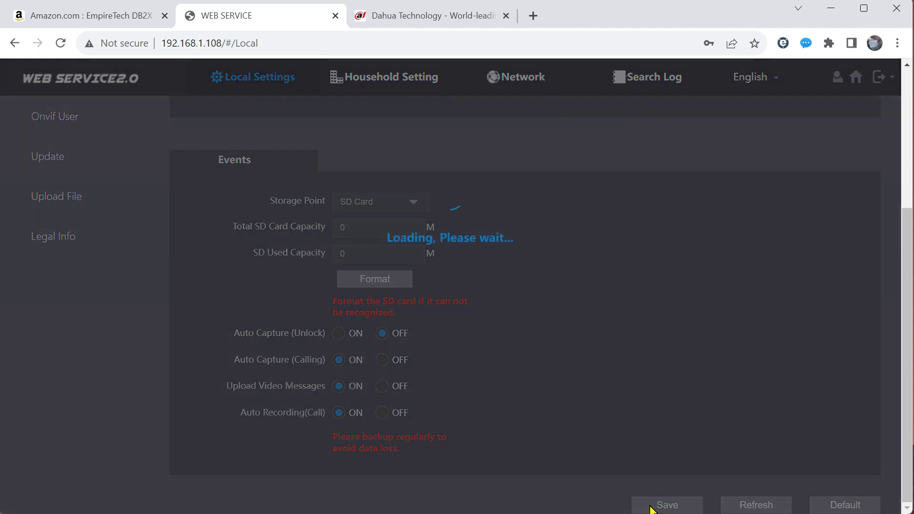
# Set the video standard to NTSC in the device's video settings
pyautogui.scroll(5, 197, 338)
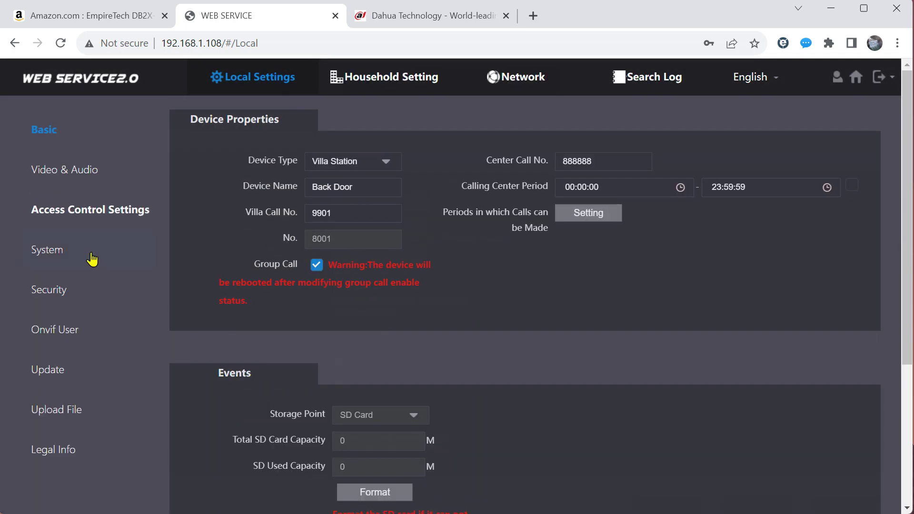
pyautogui.click(91, 179)
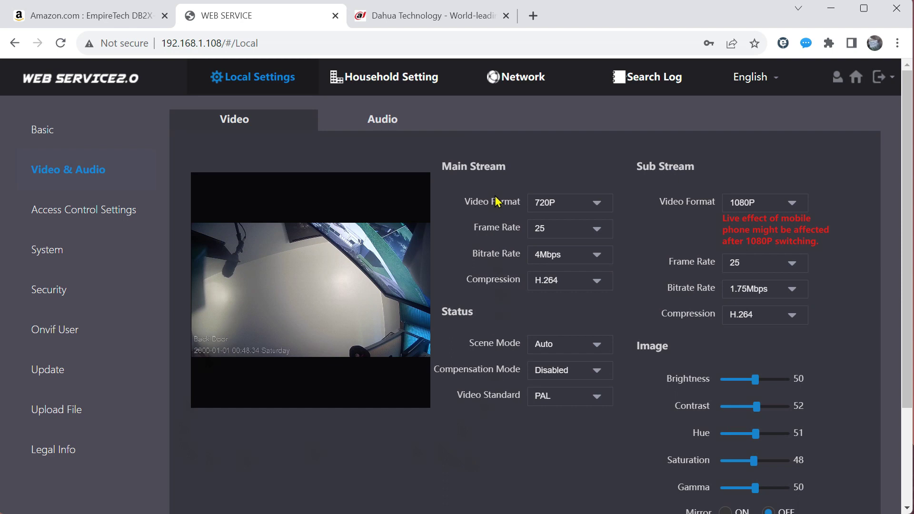
pyautogui.click(582, 285)
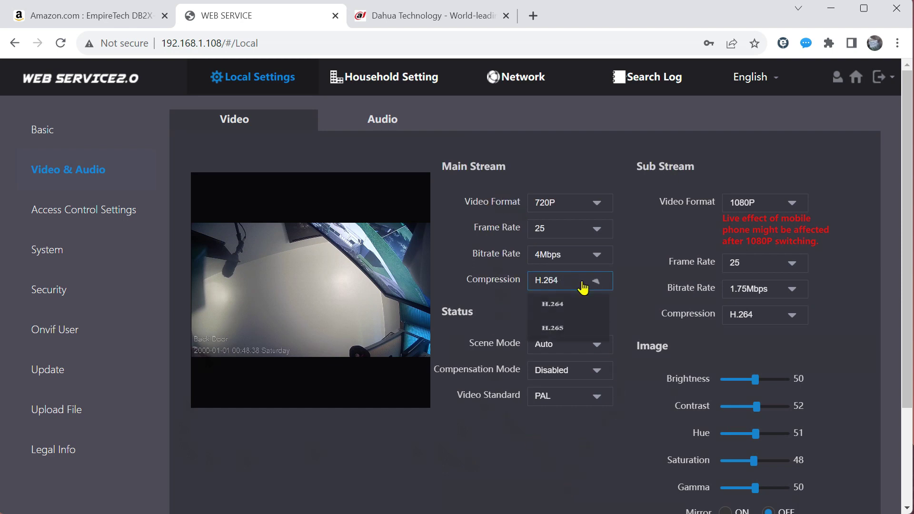
pyautogui.click(535, 488)
pyautogui.click(596, 346)
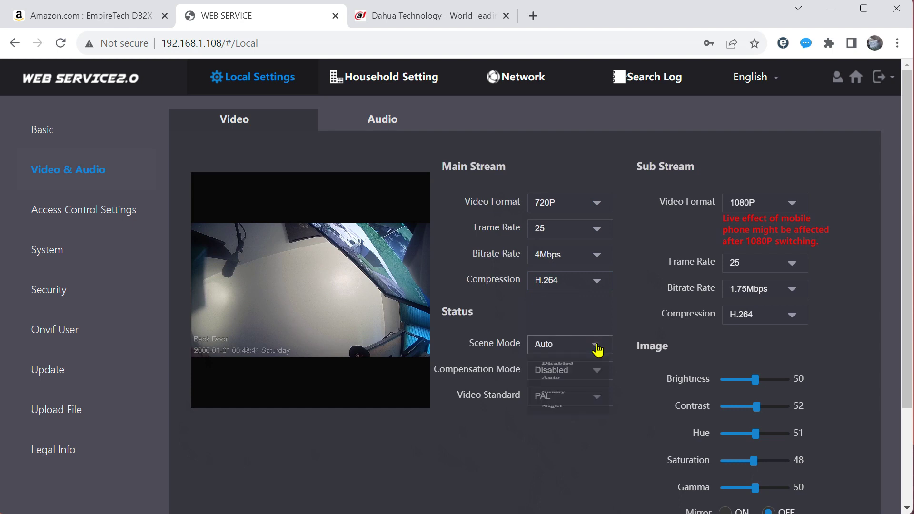
pyautogui.click(597, 349)
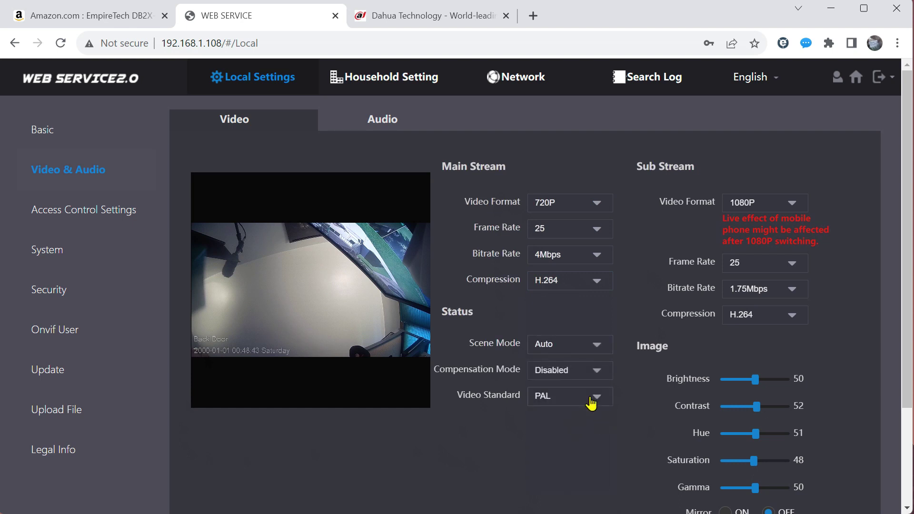
pyautogui.click(591, 402)
pyautogui.click(574, 465)
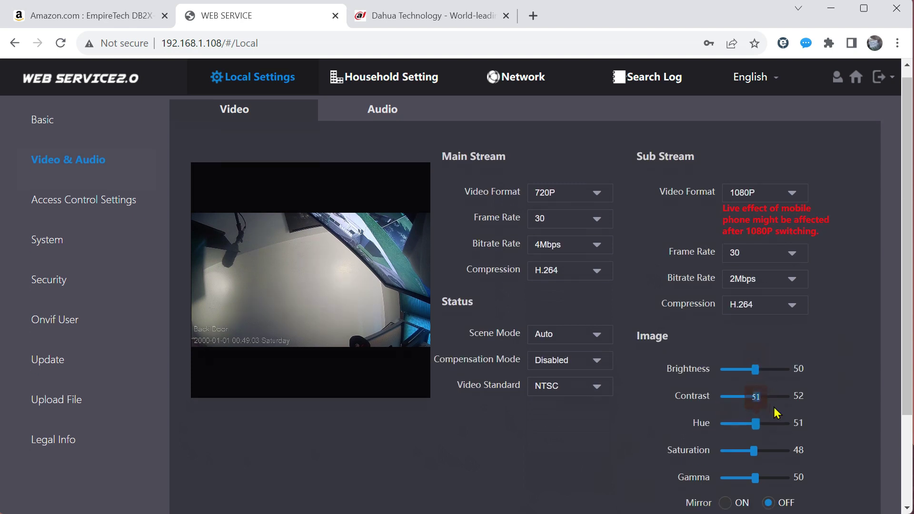
pyautogui.scroll(-3, 776, 406)
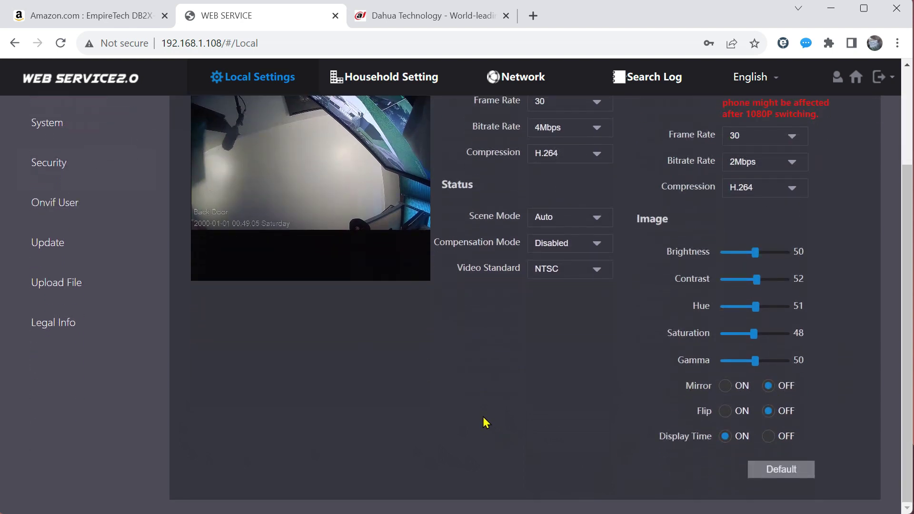
# Set the system date format to MM-DD-YYYY, sync the device time with the PC, and save the system settings
pyautogui.scroll(3, 77, 265)
pyautogui.click(78, 265)
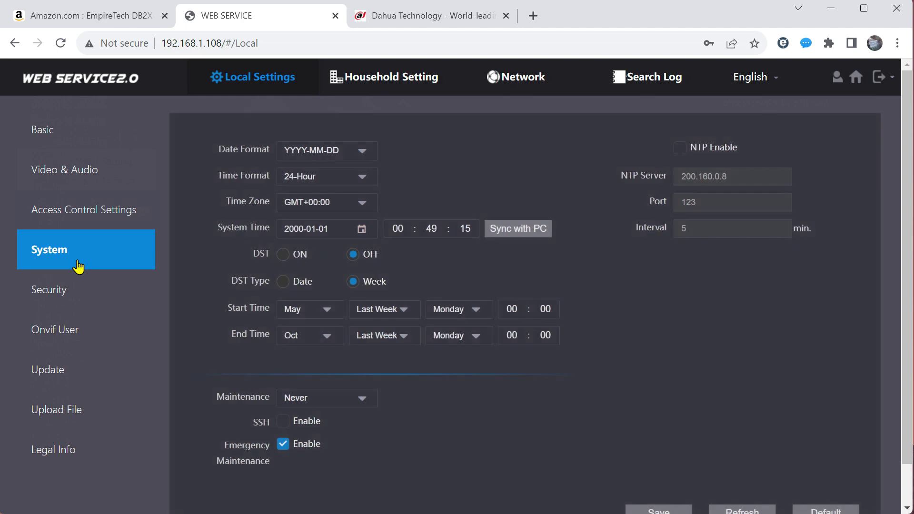
pyautogui.click(368, 158)
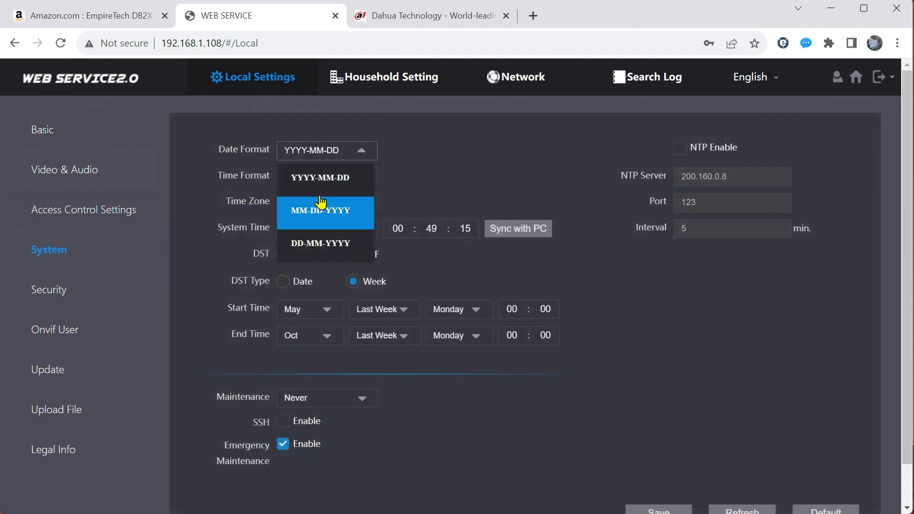
pyautogui.click(327, 217)
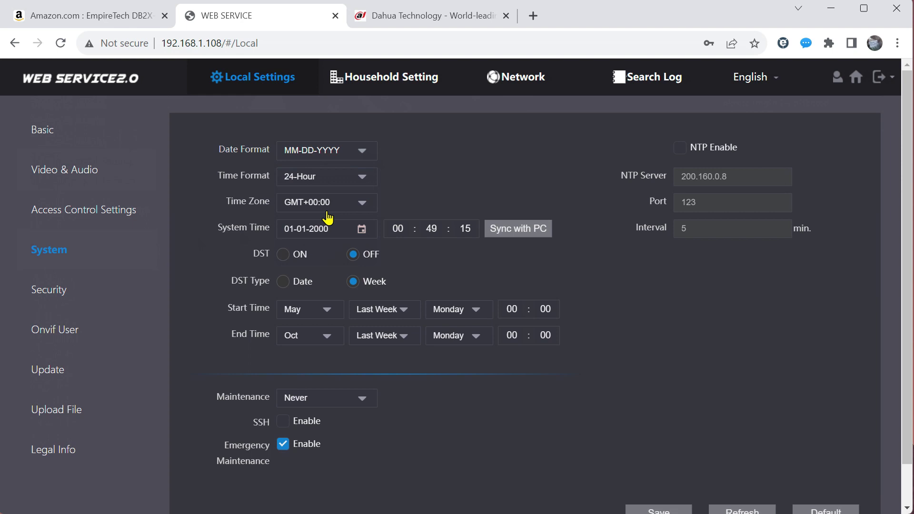
pyautogui.click(517, 228)
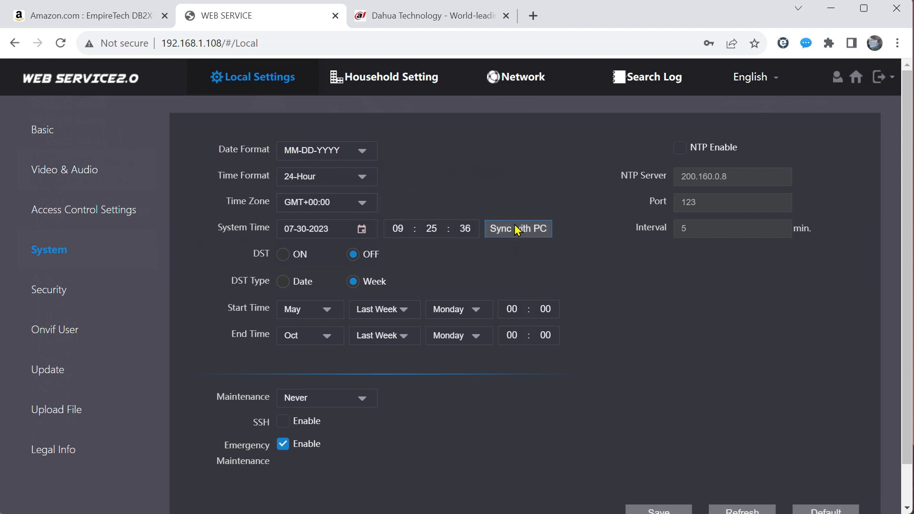
pyautogui.scroll(-2, 775, 373)
pyautogui.click(657, 470)
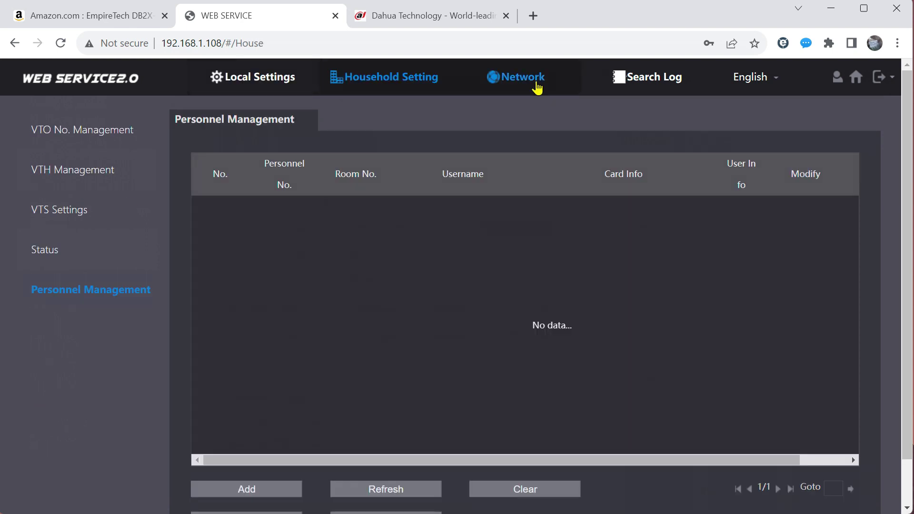
# Set the LAN IP address to 192.168.1.120 in the network settings and save it
pyautogui.click(537, 88)
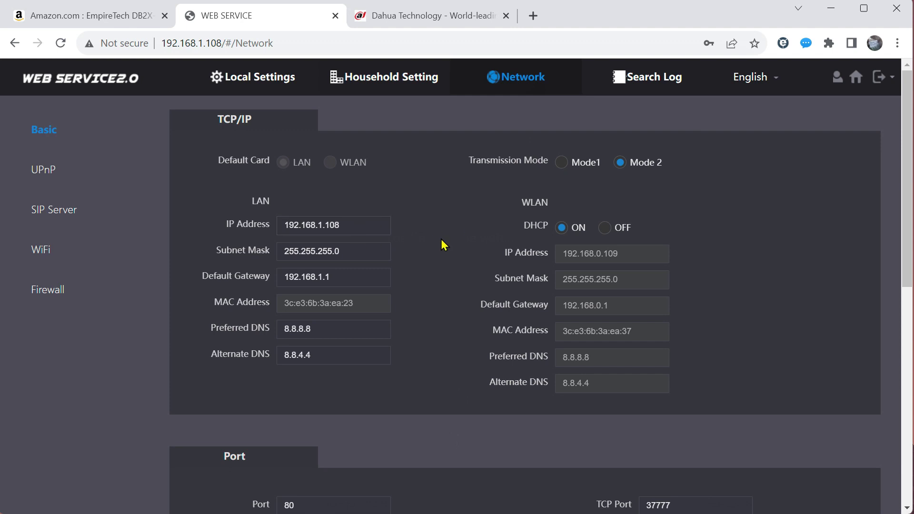
pyautogui.click(353, 228)
pyautogui.press('BackSpace')
pyautogui.press('BackSpace')
pyautogui.press('BackSpace')
pyautogui.write('120')
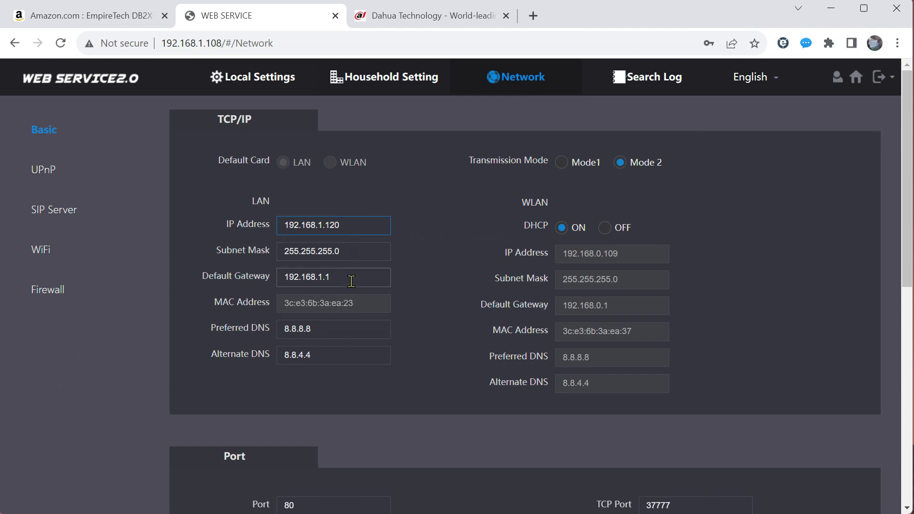
pyautogui.scroll(-3, 791, 306)
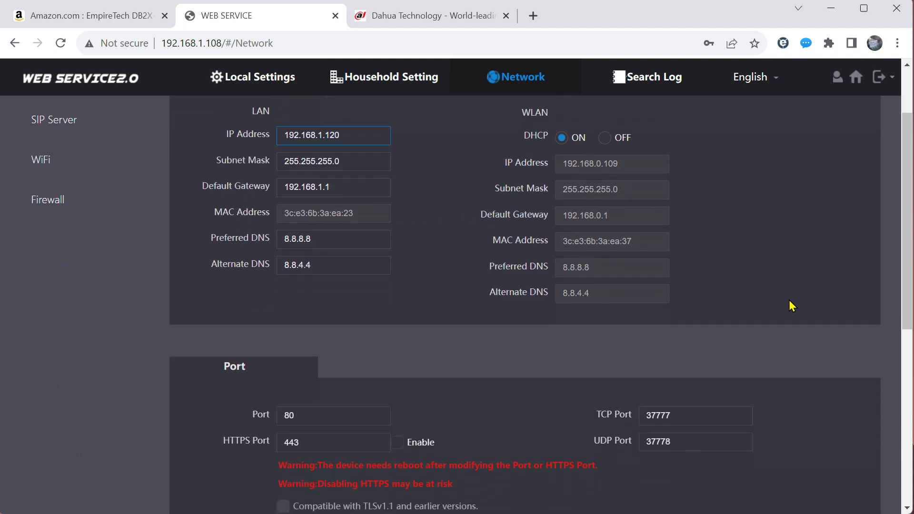
pyautogui.scroll(-6, 789, 301)
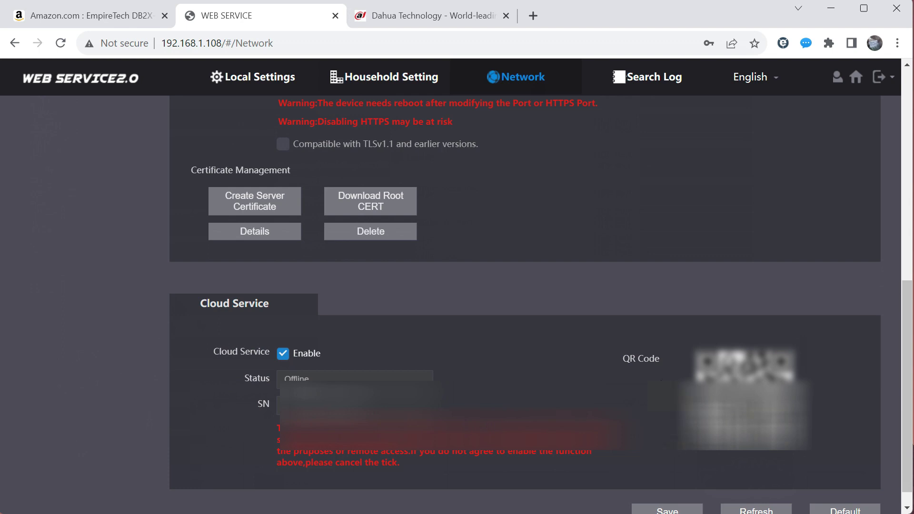
pyautogui.scroll(-1, 676, 495)
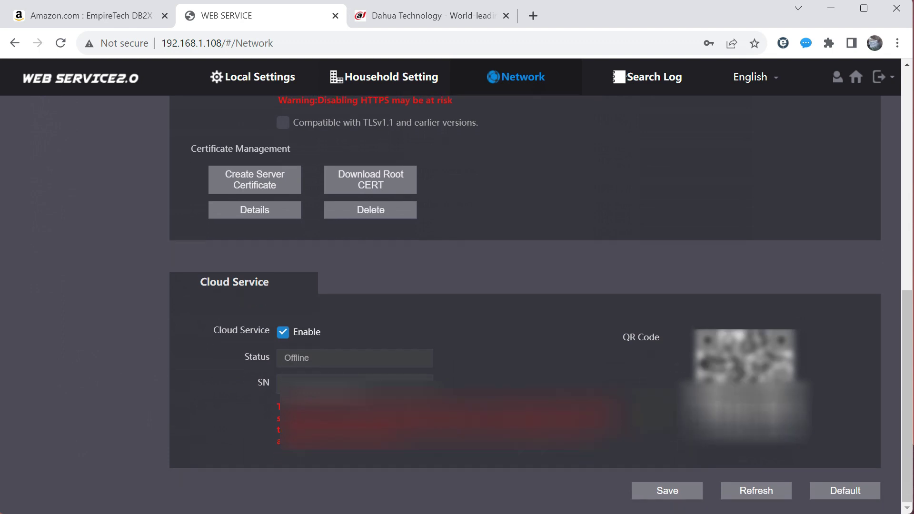
pyautogui.click(667, 490)
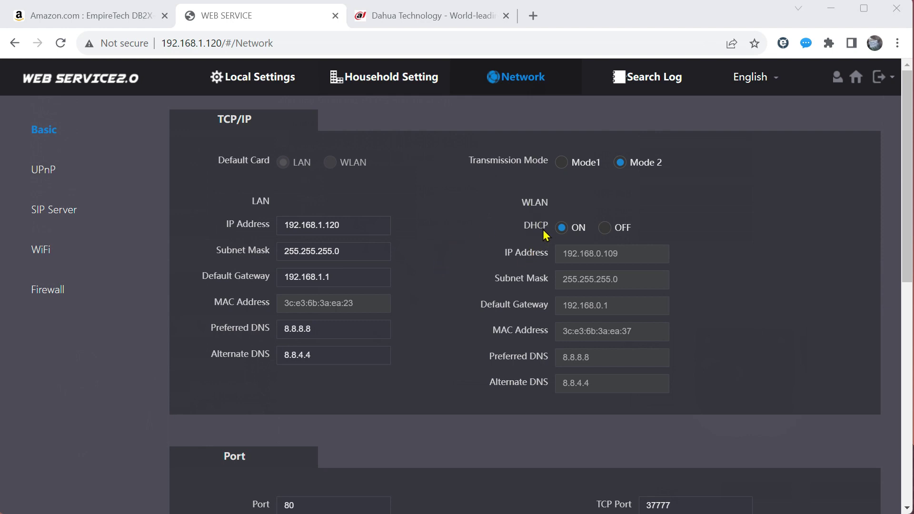
# Examine the doorbell's list of available WiFi networks and the form for changing the account password and email
pyautogui.click(41, 252)
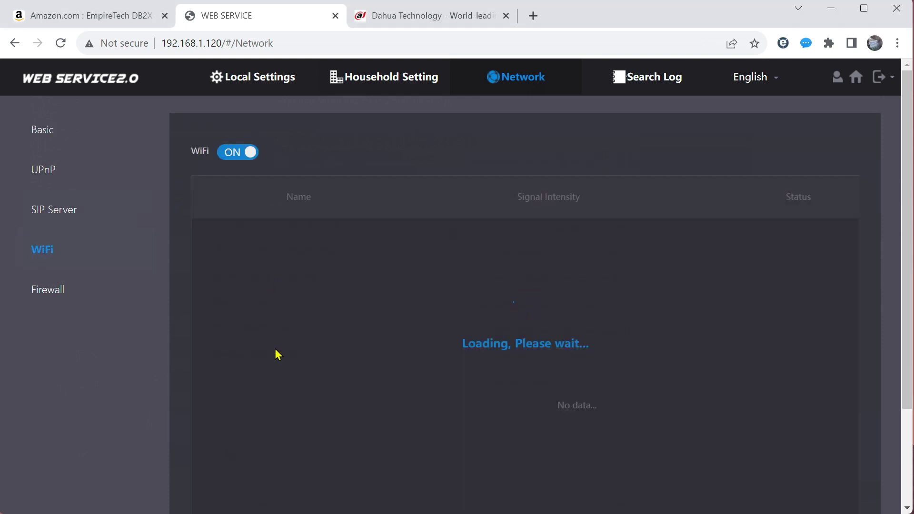
pyautogui.scroll(-1, 265, 368)
pyautogui.scroll(1, 269, 378)
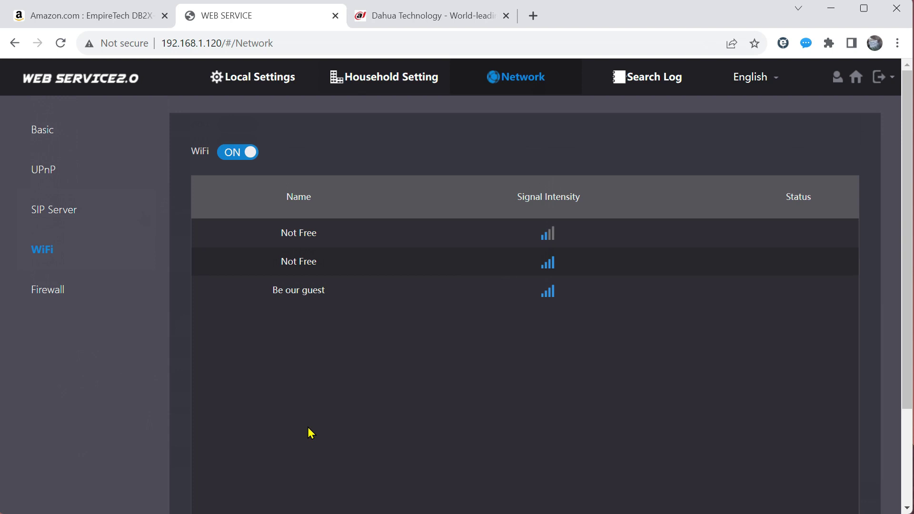
pyautogui.click(839, 79)
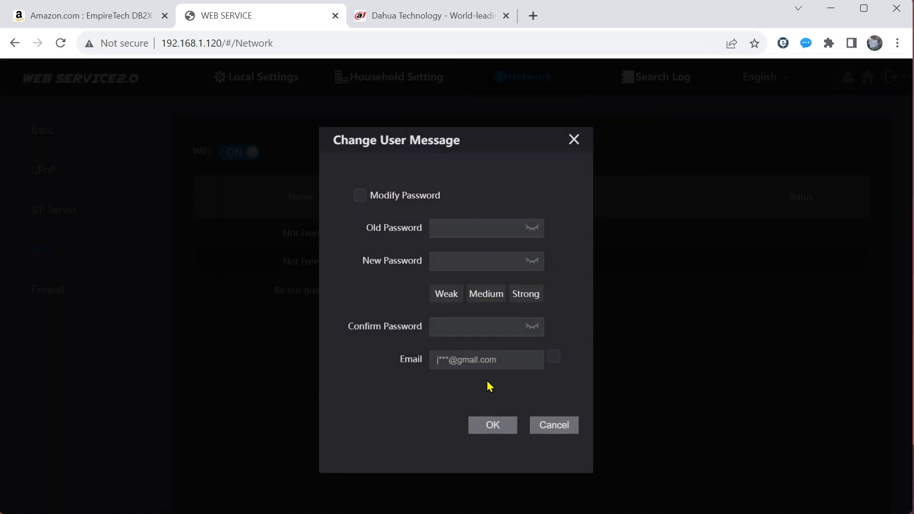
pyautogui.click(554, 424)
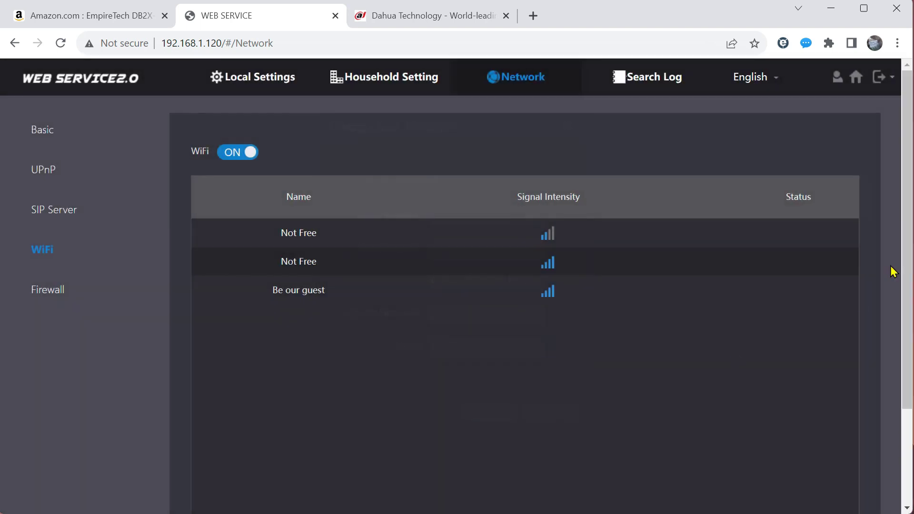
# Return to the device's home page and review its Local Settings and Network sections
pyautogui.click(856, 78)
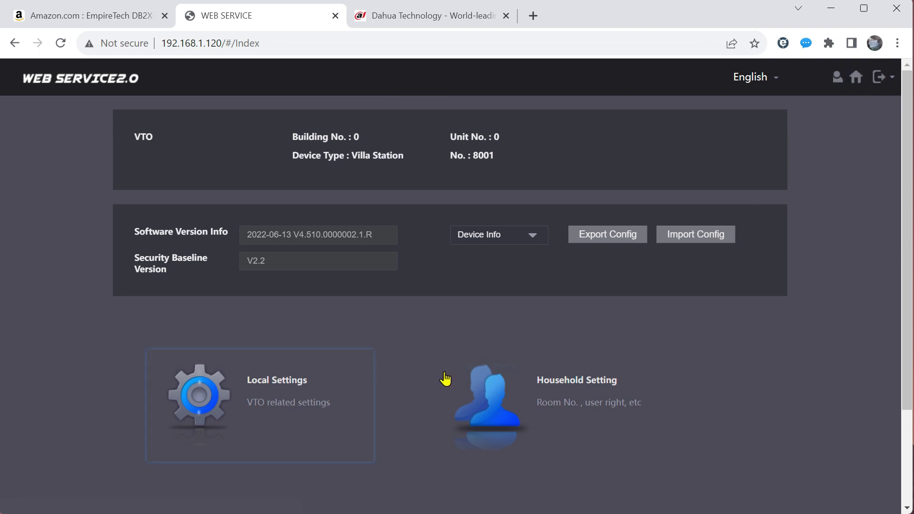
pyautogui.scroll(-3, 36, 353)
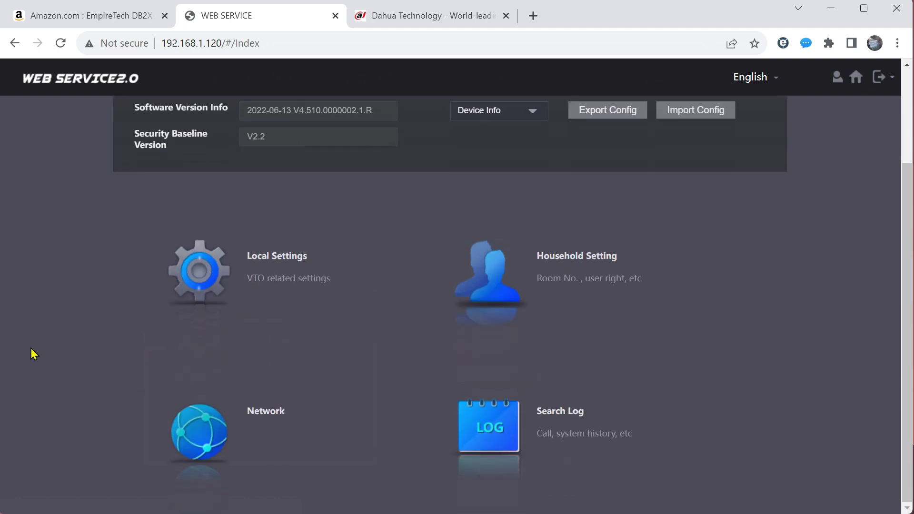
pyautogui.click(235, 287)
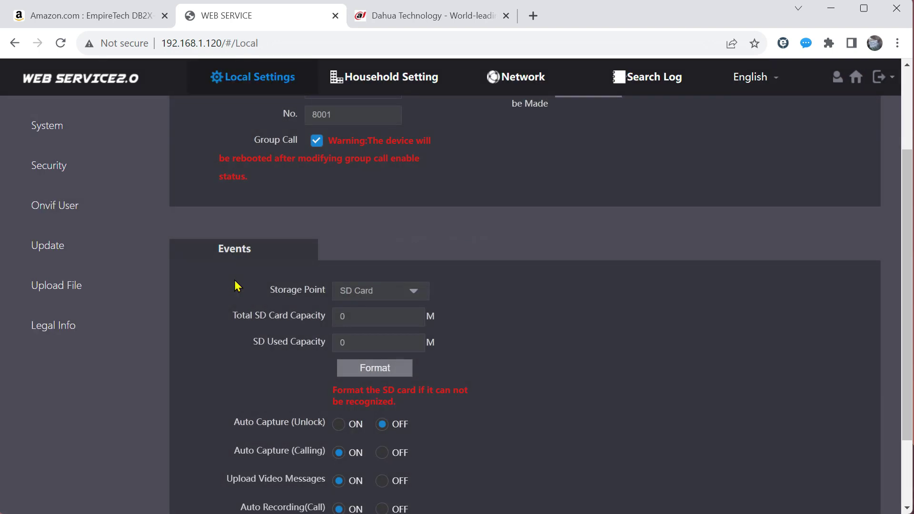
pyautogui.click(859, 84)
pyautogui.click(230, 435)
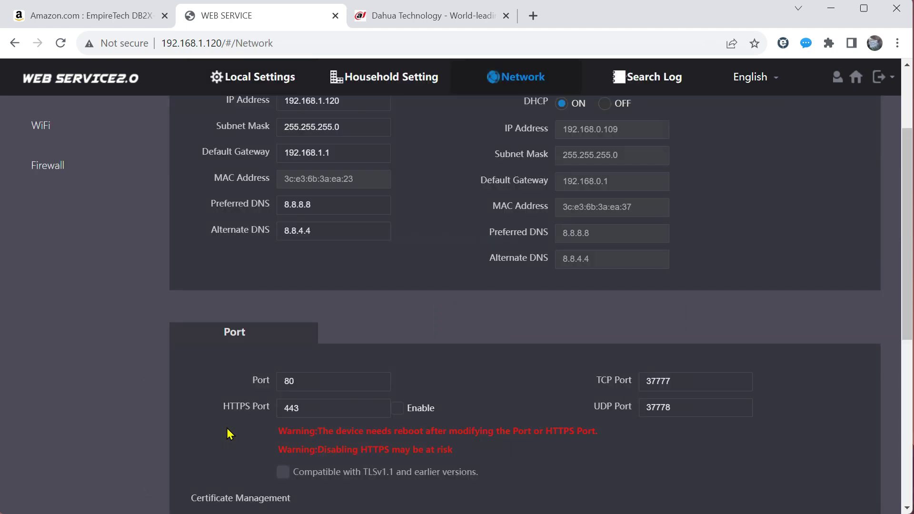
pyautogui.scroll(3, 86, 356)
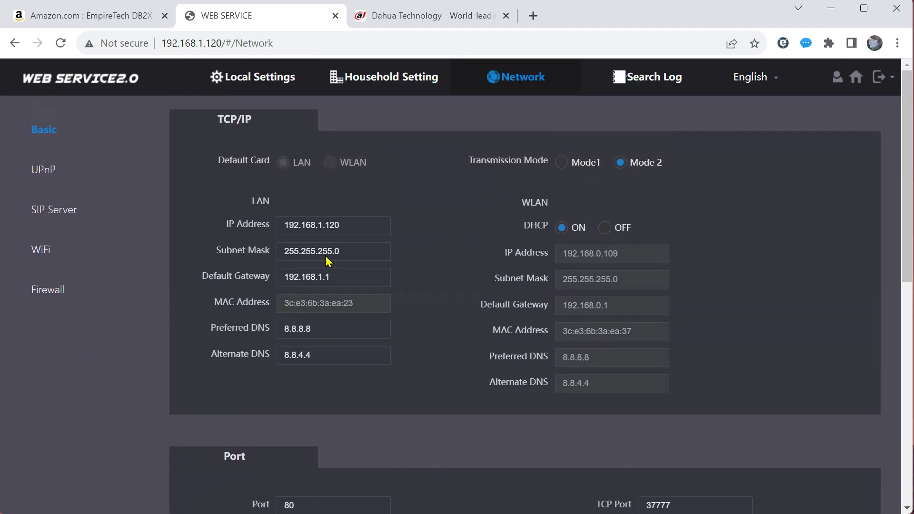
# Go back to the home page and open Household Setting to view the VTO No. Management list
pyautogui.click(856, 76)
pyautogui.scroll(-3, 696, 322)
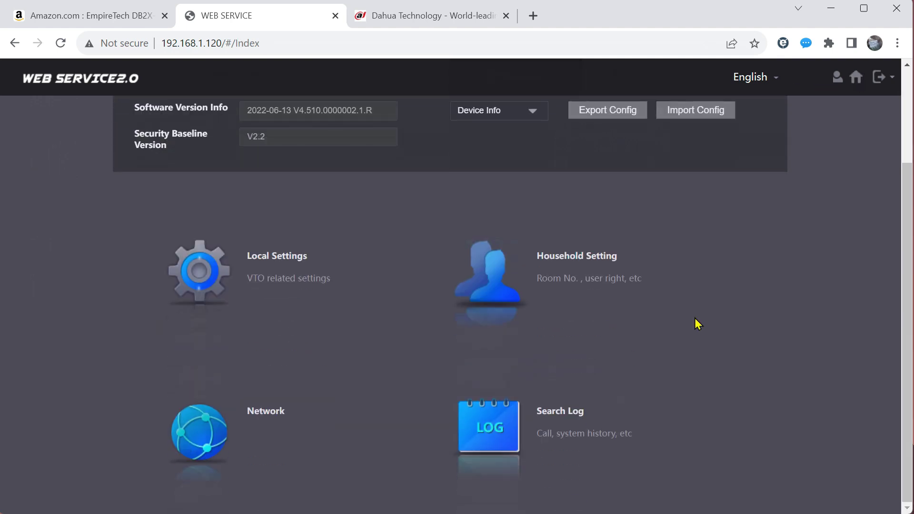
pyautogui.click(559, 291)
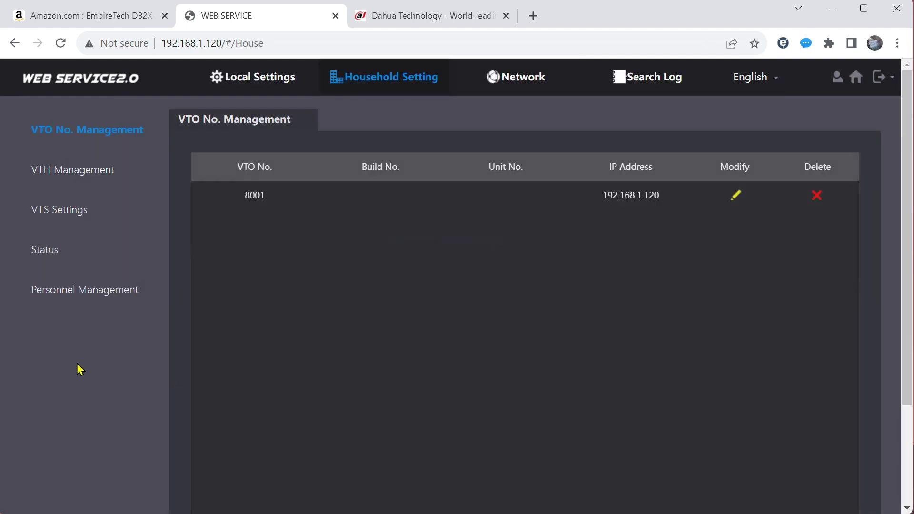